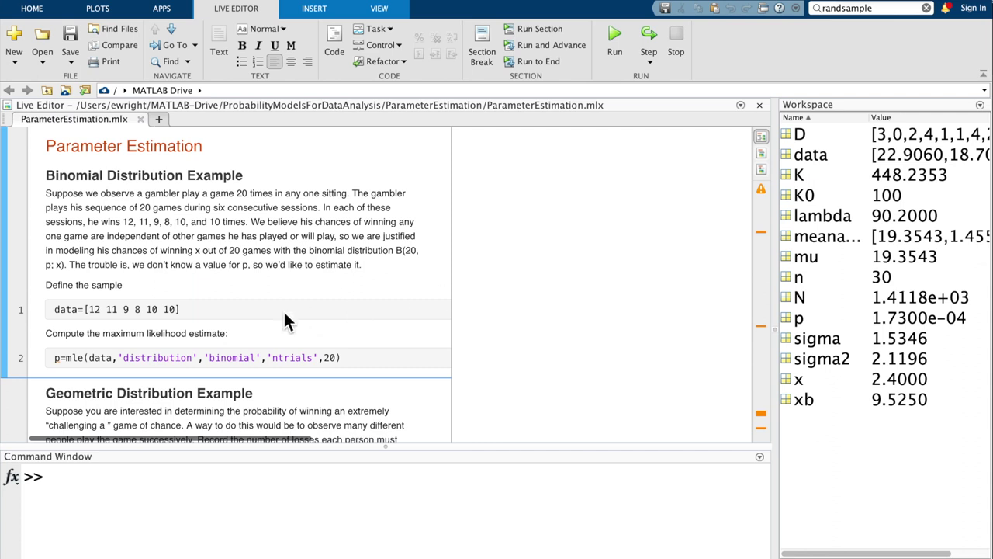
Run the Binomial Distribution Example section to compute the maximum likelihood estimate of p with 20 trials
click(239, 312)
click(208, 315)
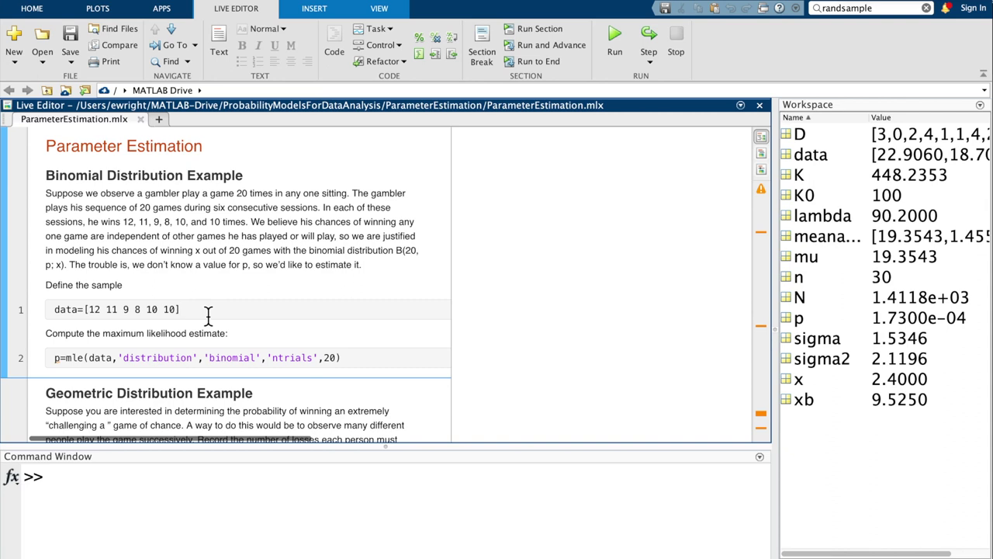
scroll(208, 314, down, 1)
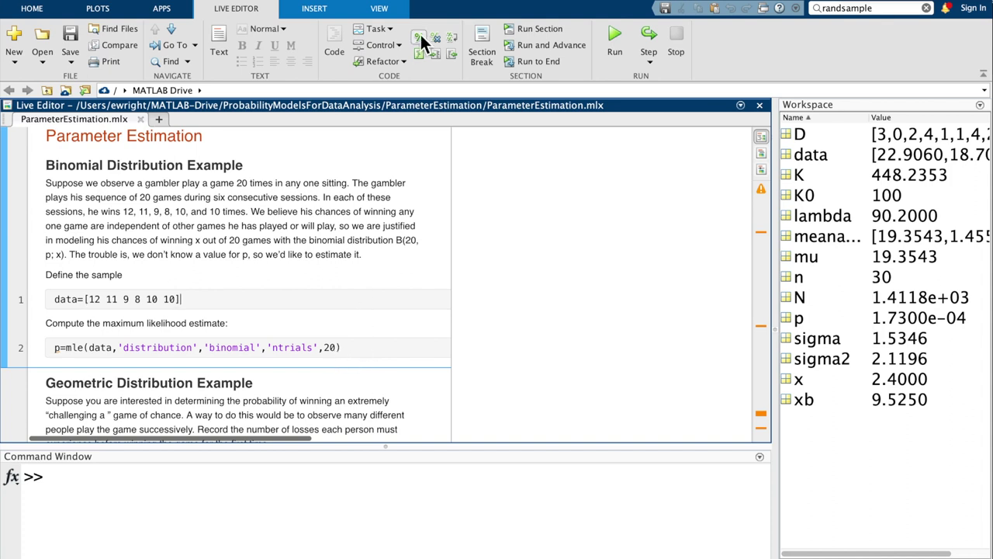
click(516, 29)
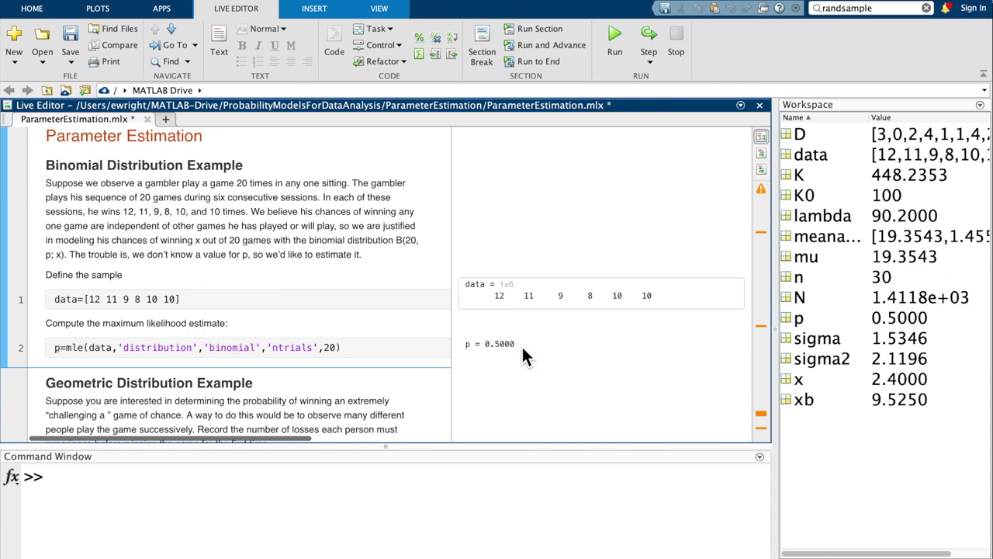
Run the Geometric Distribution Example section to estimate p from the recorded numbers of losses
scroll(388, 364, down, 5)
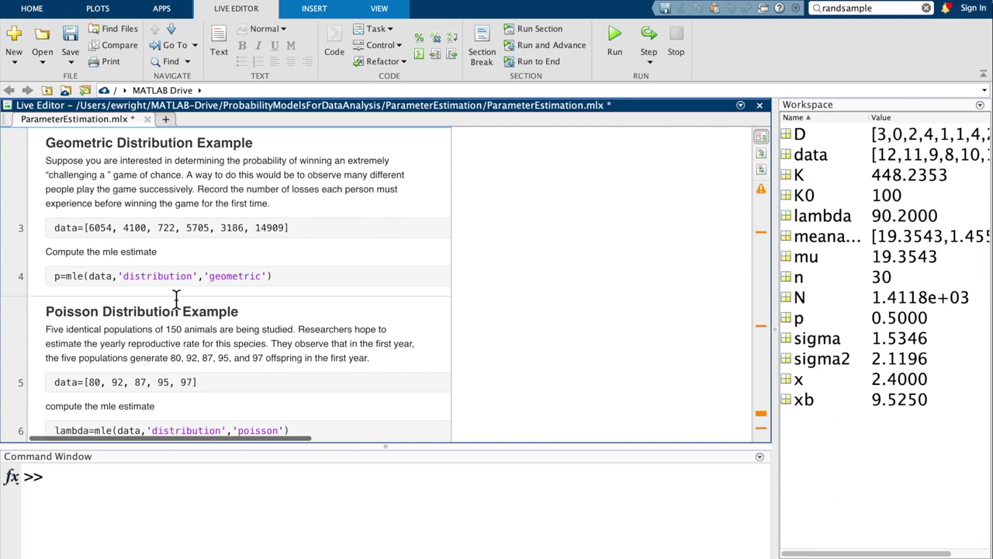
click(305, 224)
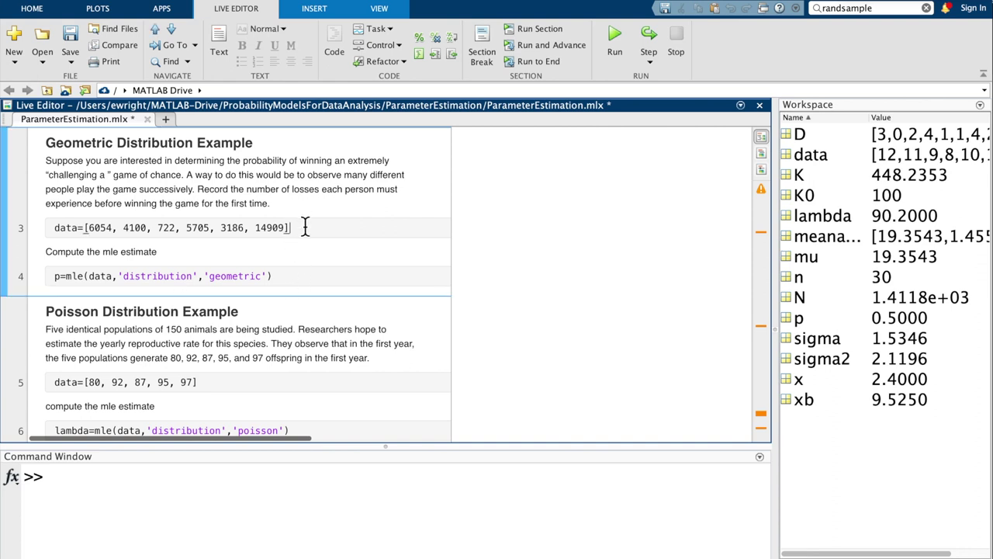
click(514, 29)
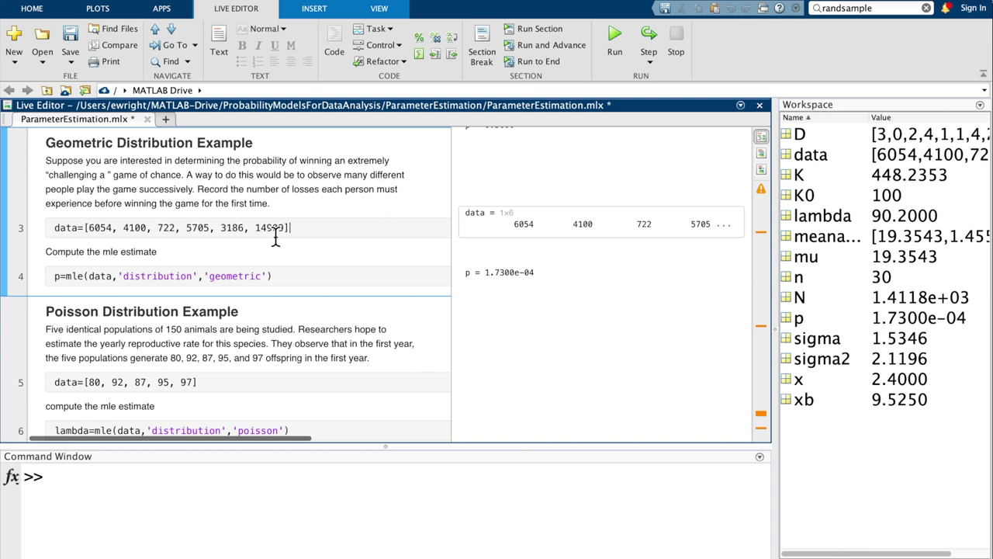
Run the Poisson Distribution Example section to estimate lambda from the offspring data of the five populations
scroll(272, 335, down, 5)
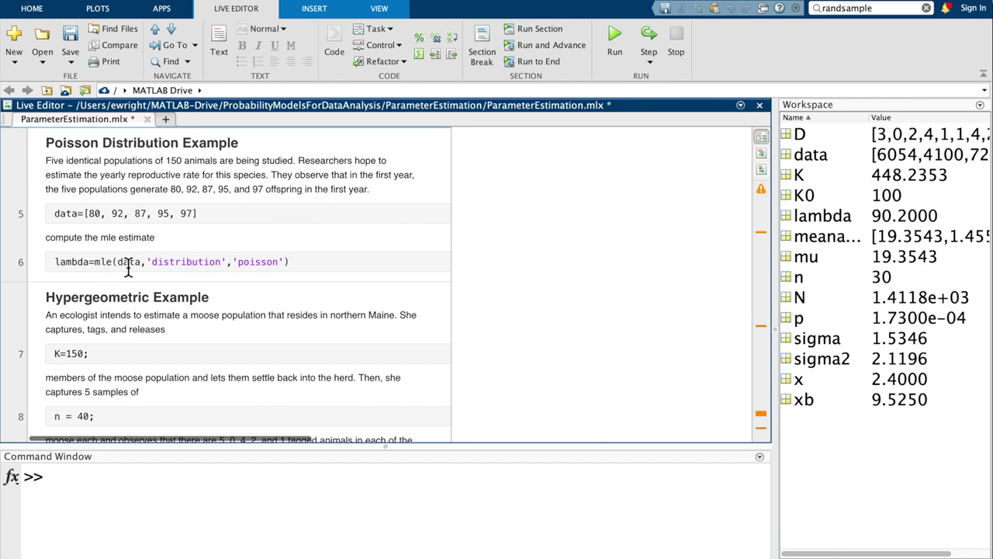
mouse_move(144, 272)
click(298, 221)
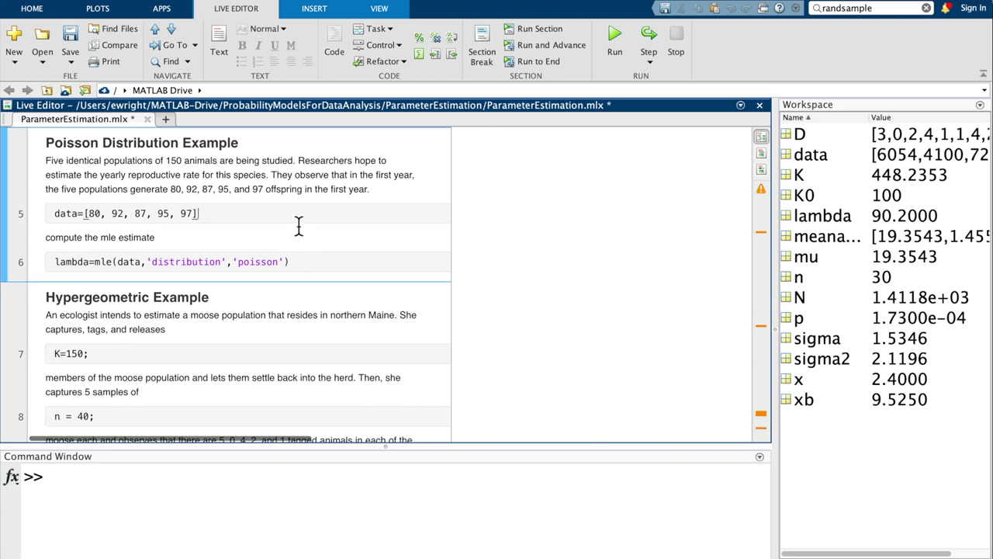
click(515, 28)
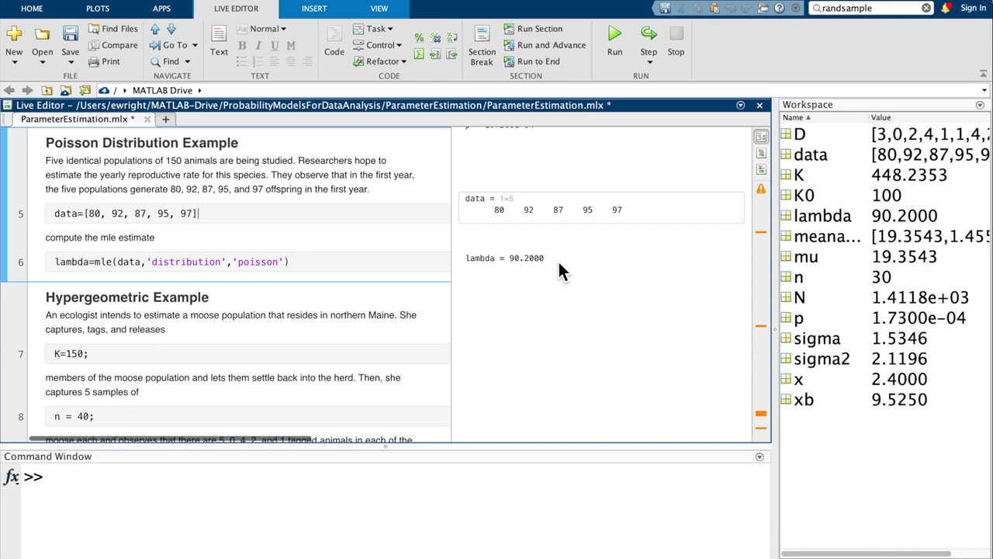
Examine the Hypergeometric Example's inputs K, n and data, and compare the method of moments formula with the code line N=n*K/x
scroll(386, 267, down, 5)
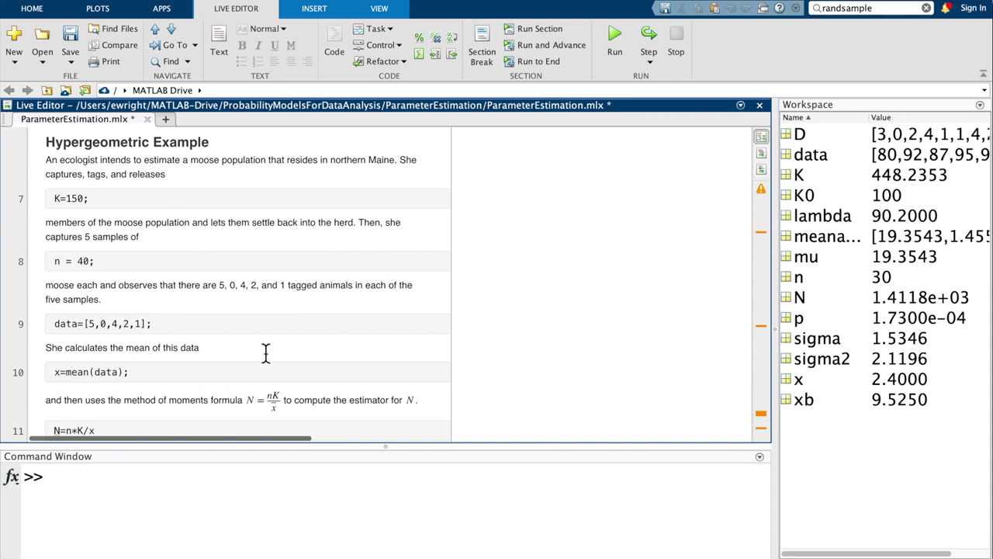
scroll(265, 353, down, 3)
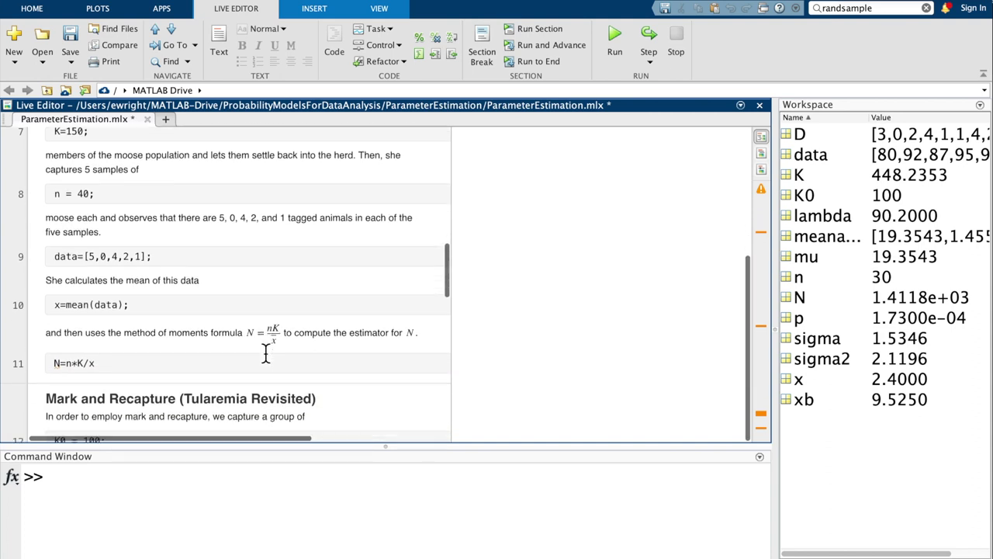
scroll(266, 353, down, 1)
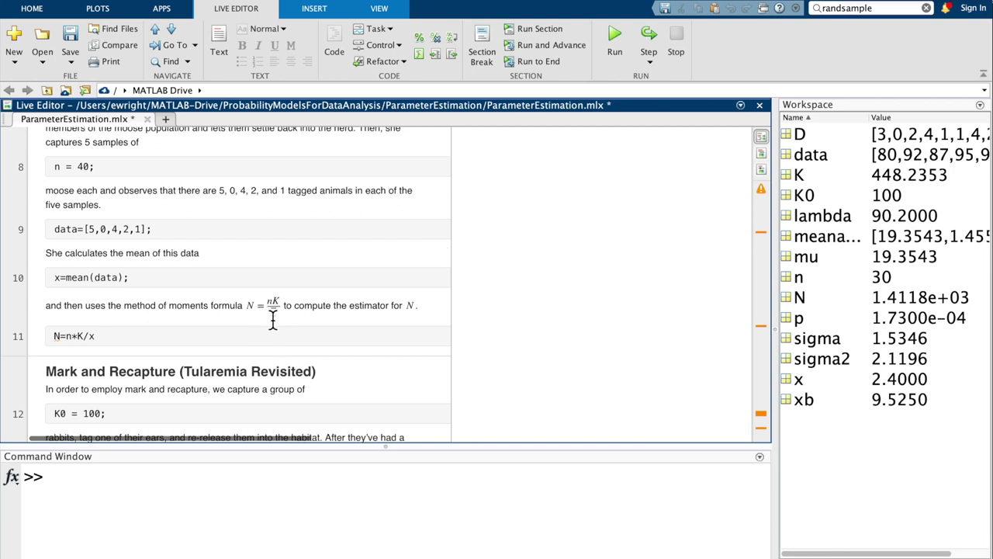
drag(284, 313, 257, 311)
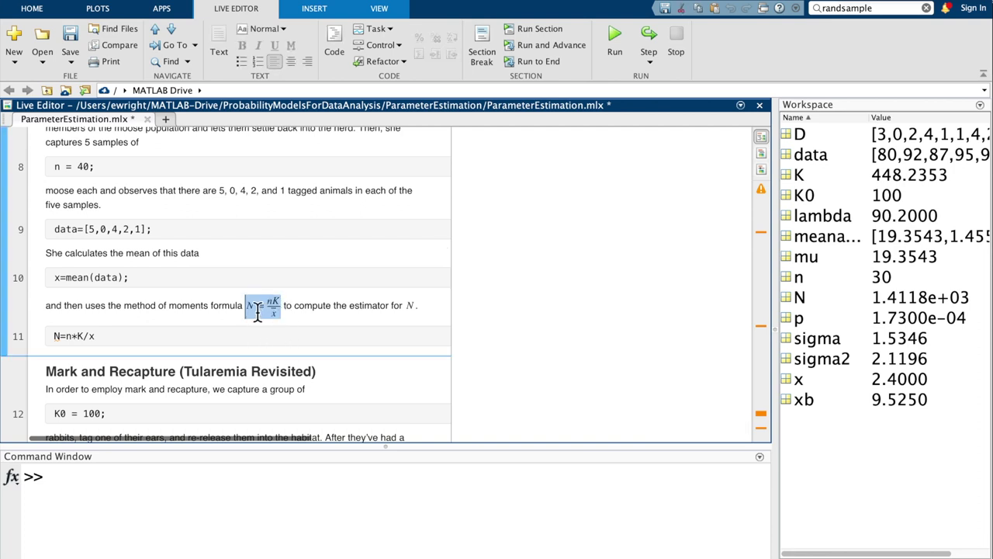
click(323, 333)
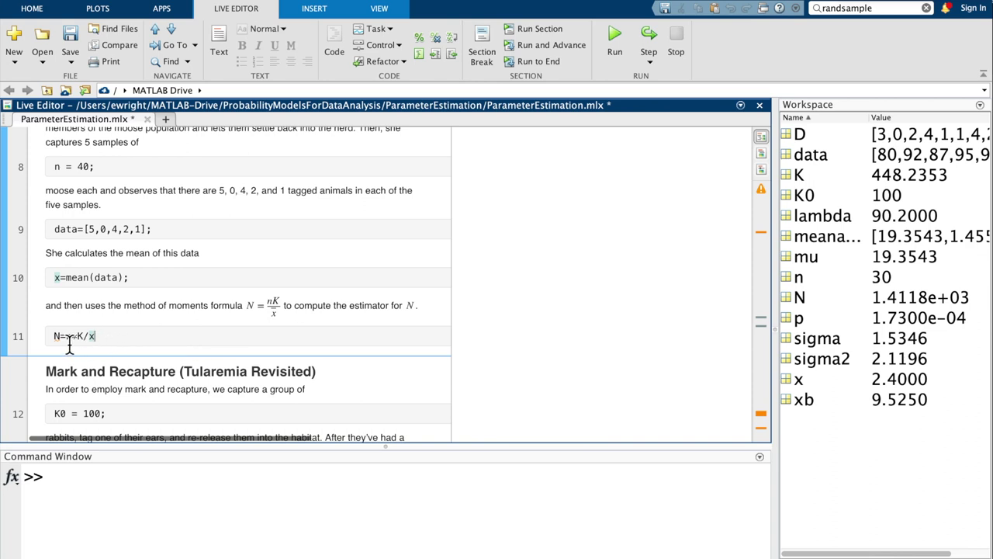
mouse_move(74, 343)
scroll(157, 288, up, 2)
scroll(158, 289, up, 3)
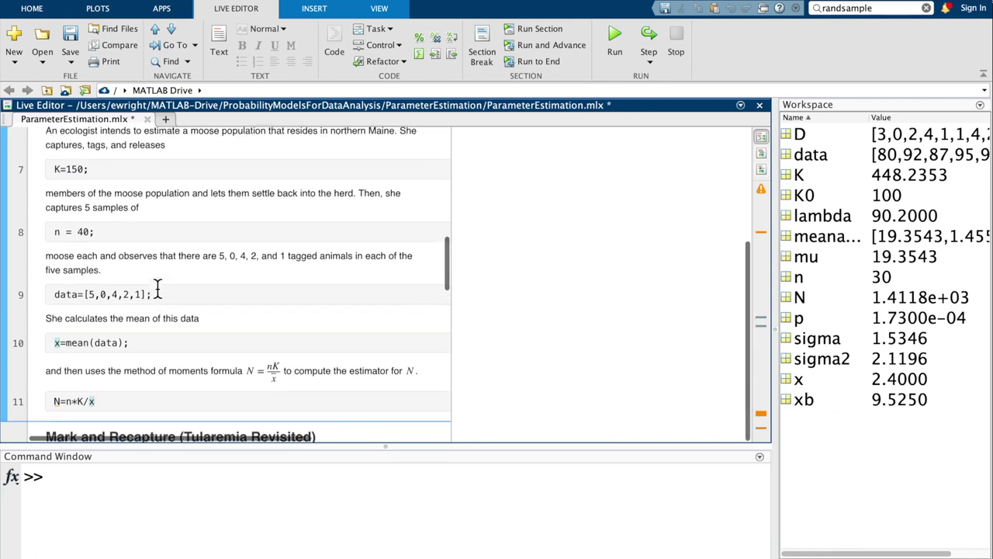
scroll(158, 289, down, 3)
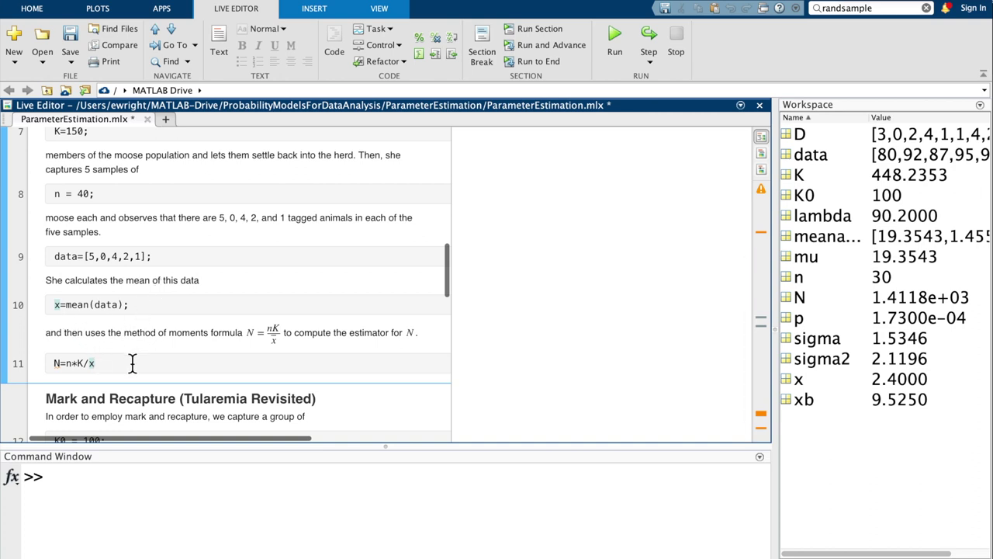
scroll(157, 355, up, 3)
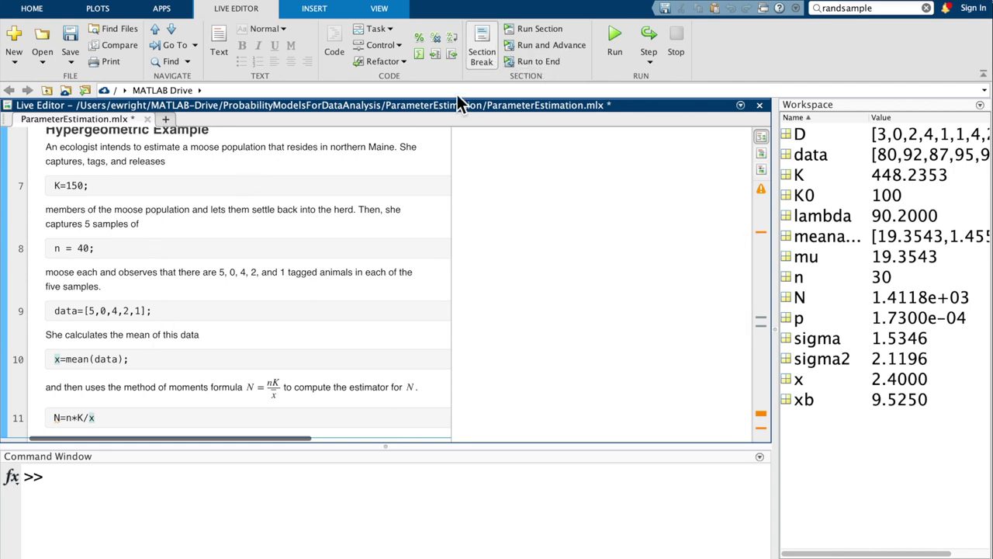
Run the Hypergeometric Example section to estimate the moose population size N
scroll(291, 195, down, 4)
scroll(293, 196, up, 4)
click(295, 192)
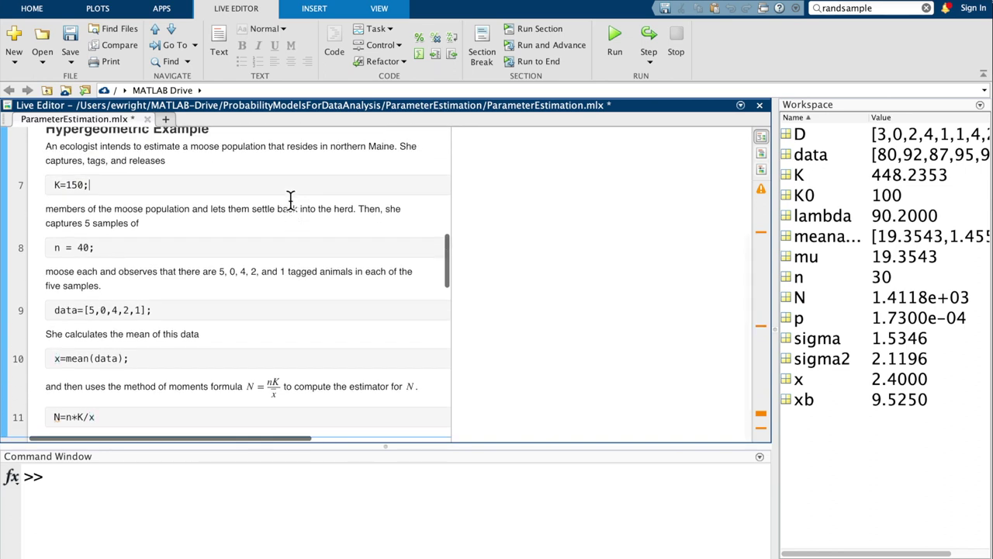
click(511, 31)
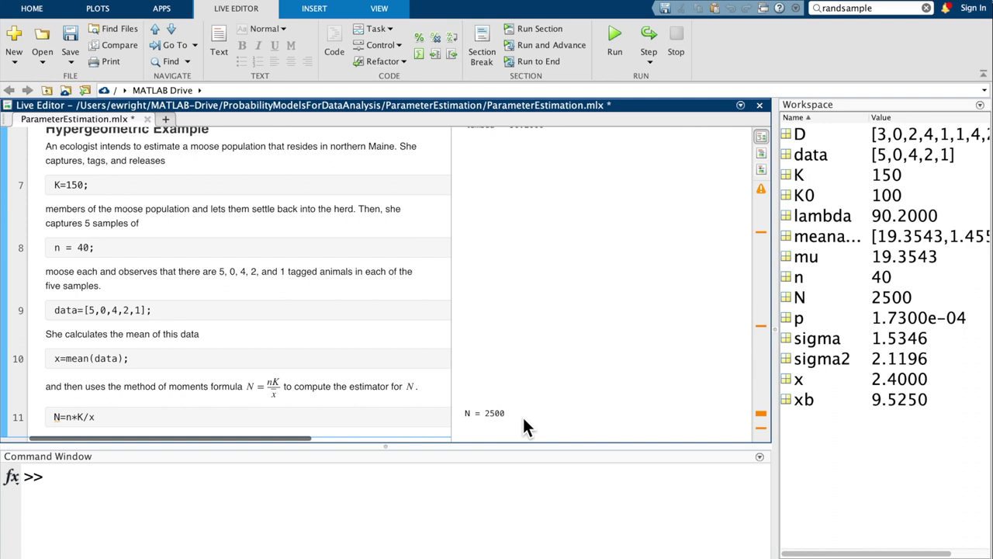
Review the Mark and Recapture (Tularemia Revisited) section's code and run it to estimate N and K
scroll(417, 404, down, 5)
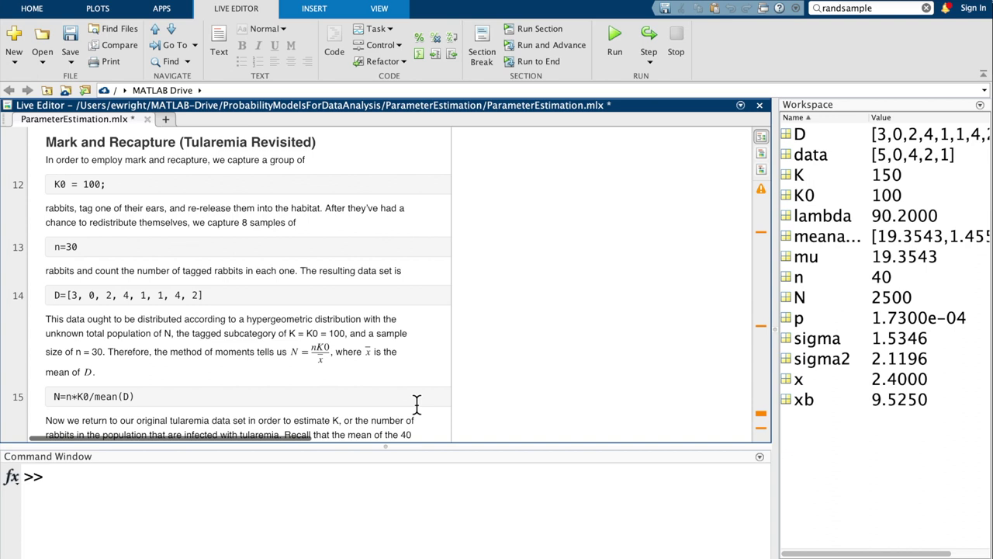
click(181, 399)
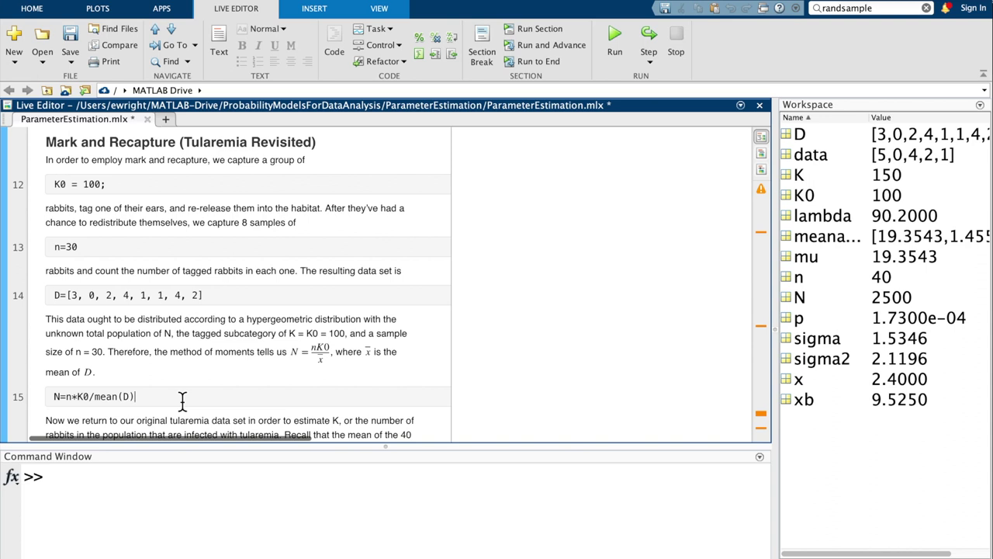
scroll(182, 399, down, 3)
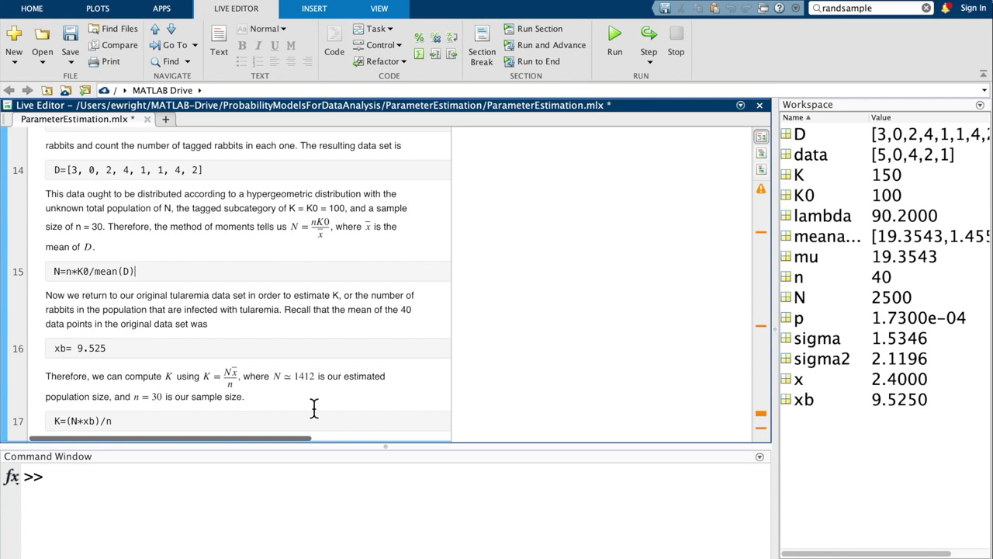
scroll(153, 426, down, 2)
scroll(153, 426, up, 1)
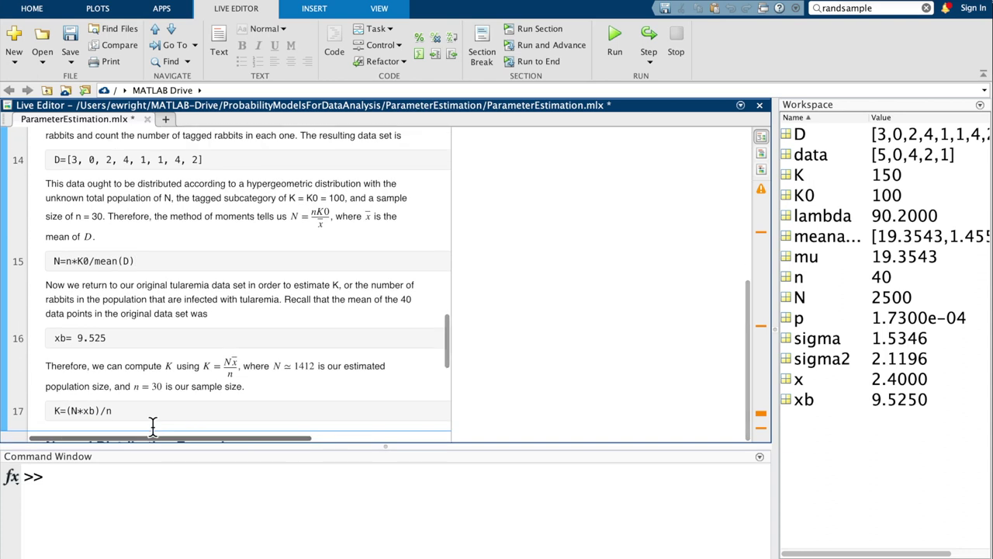
scroll(293, 194, up, 5)
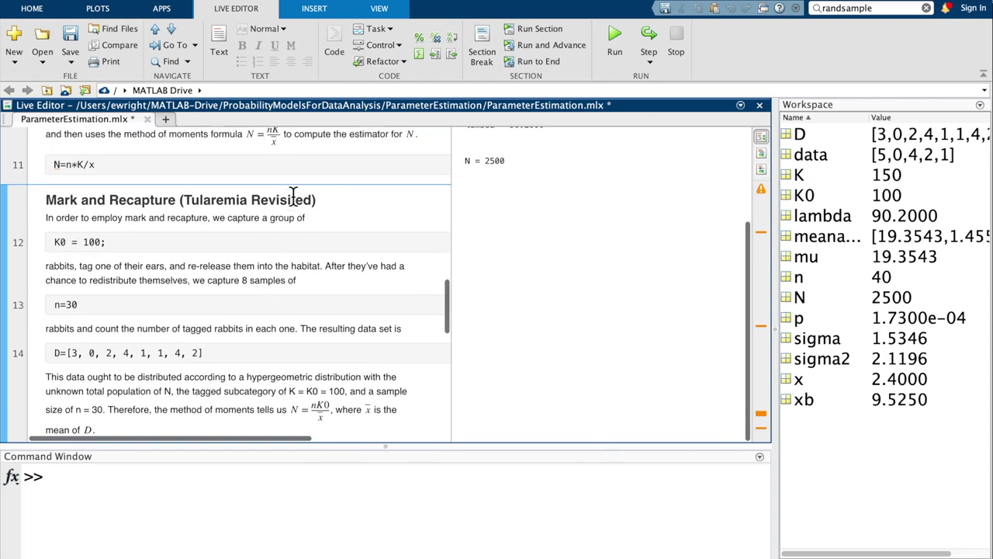
scroll(293, 194, up, 1)
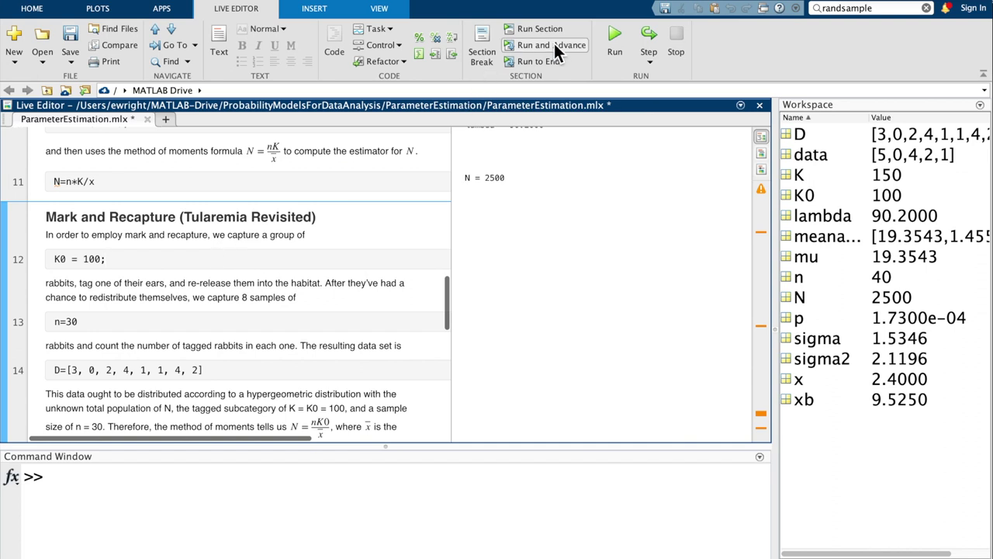
click(510, 29)
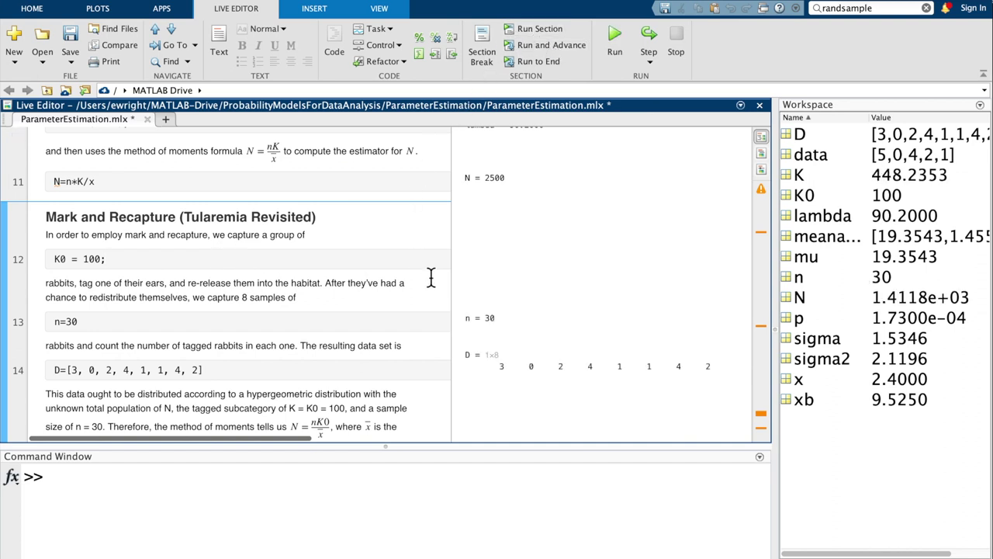
Examine the Mark and Recapture outputs for n, D, N, xb and K alongside their code lines
scroll(433, 279, down, 3)
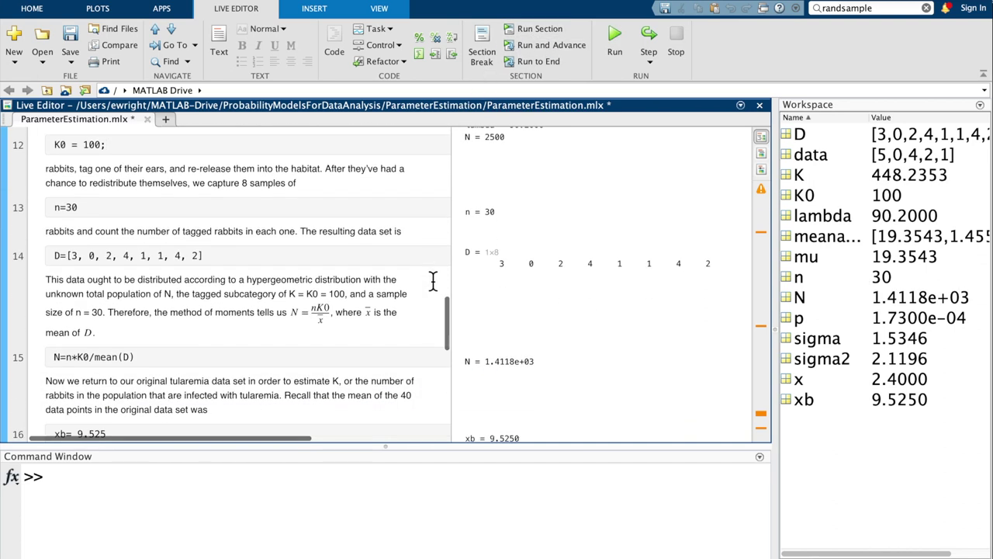
scroll(432, 279, down, 1)
scroll(605, 258, down, 2)
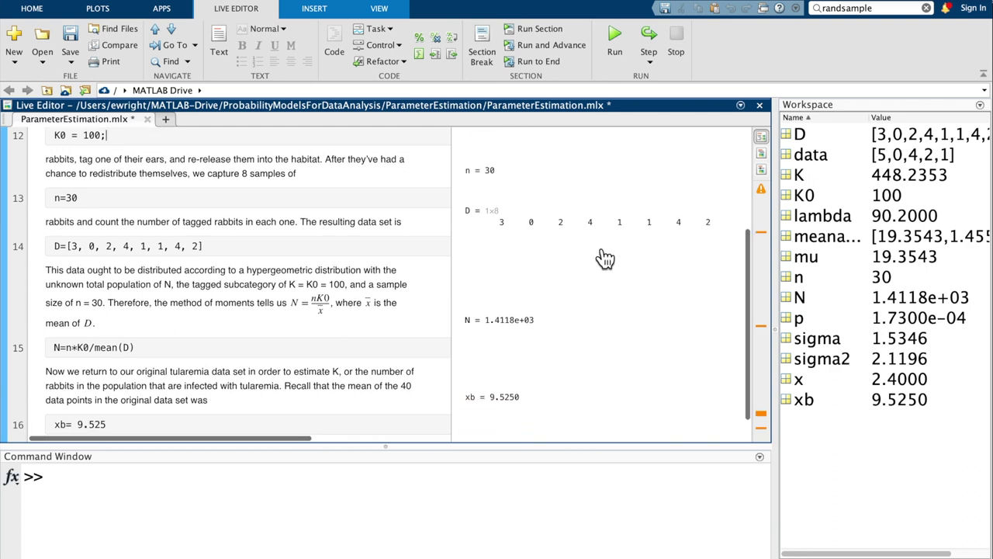
scroll(605, 259, down, 1)
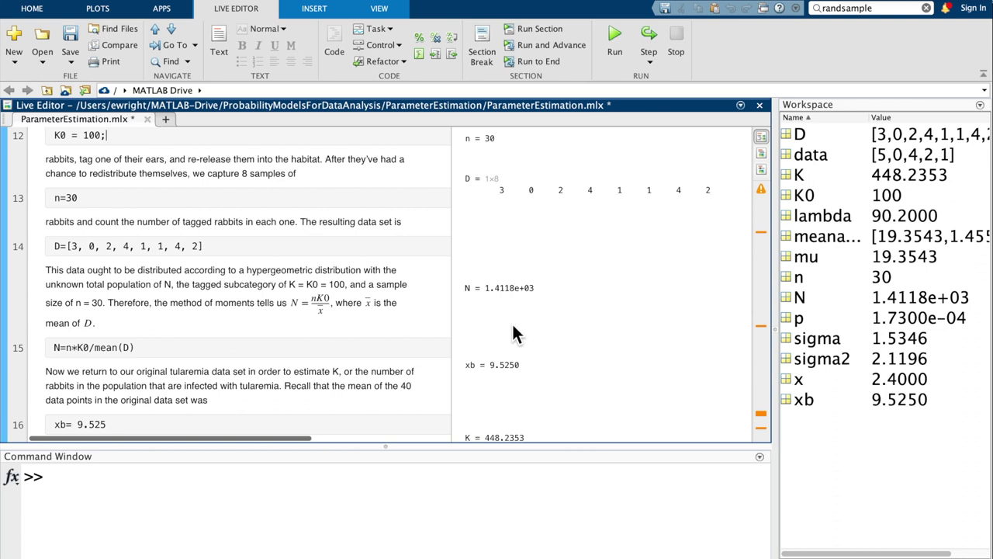
scroll(513, 333, down, 1)
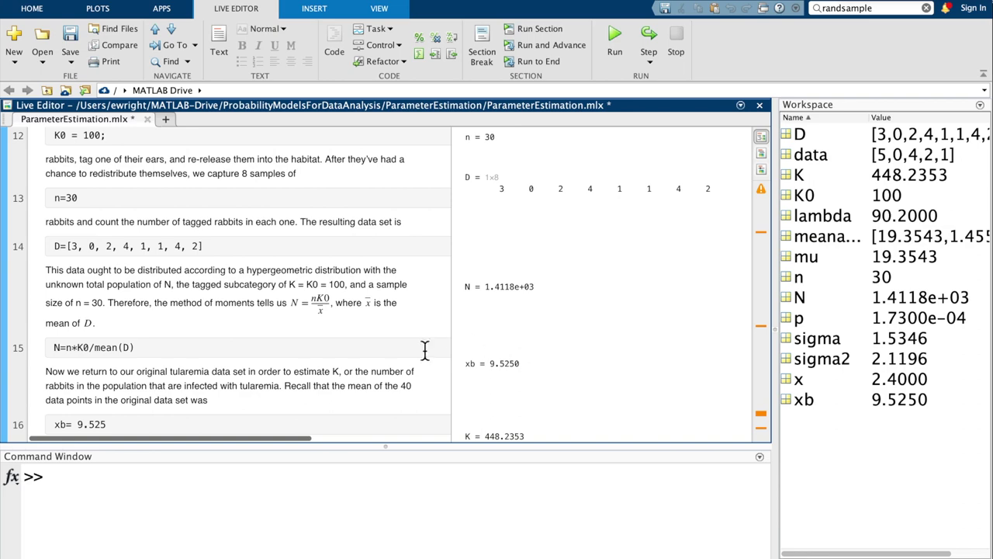
scroll(387, 372, down, 3)
scroll(386, 372, down, 5)
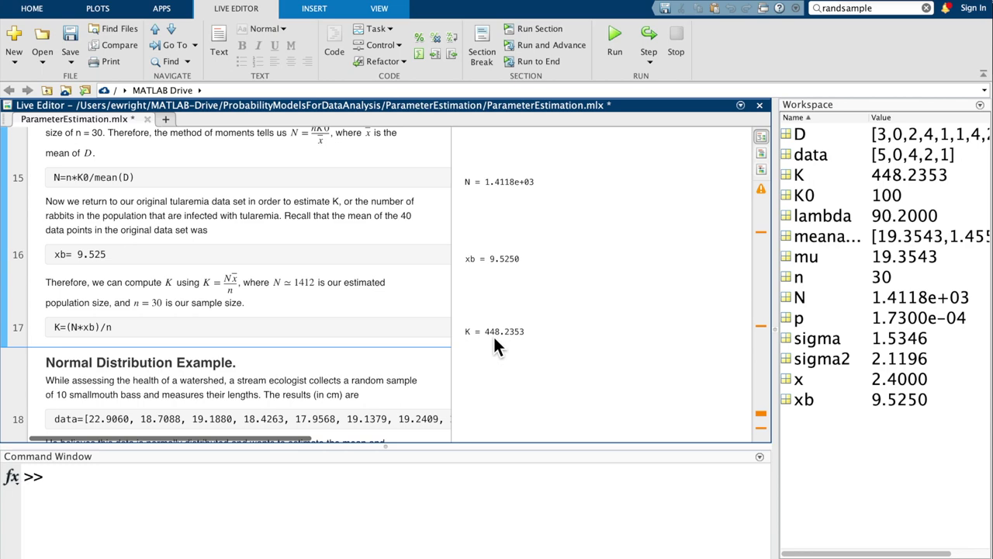
Run the Normal Distribution Example section to estimate mu and sigma of the bass lengths with mean, std, var, mle and normfit
scroll(360, 281, down, 3)
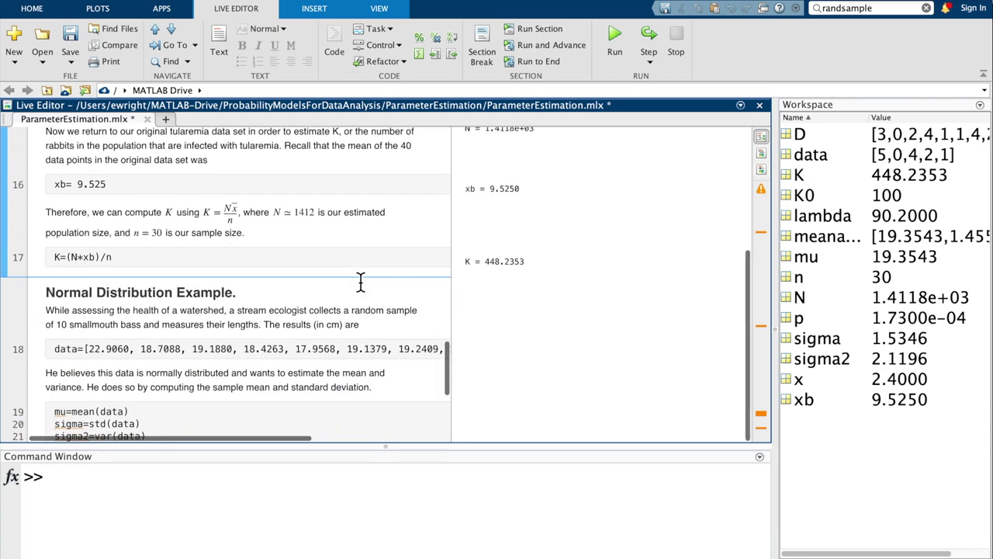
scroll(360, 281, down, 6)
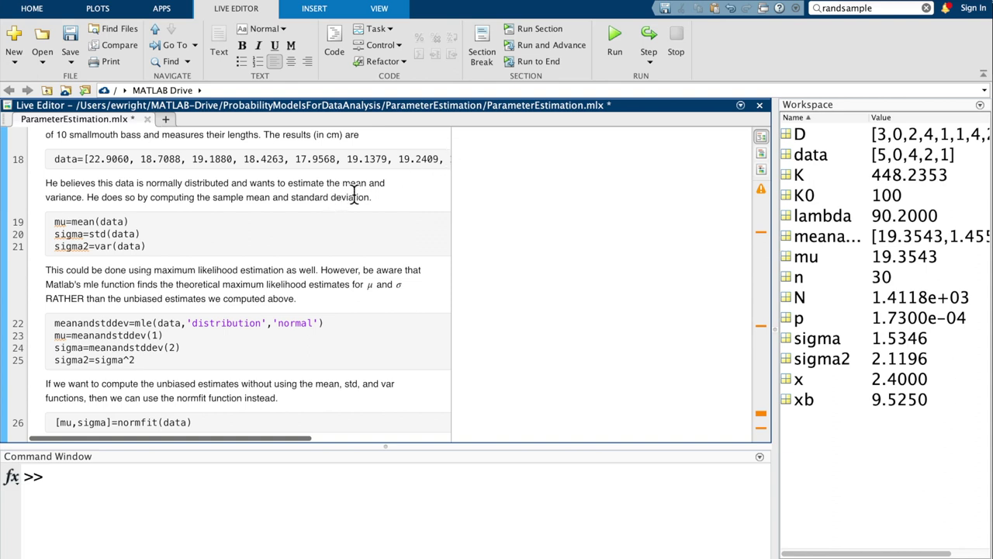
click(374, 162)
click(523, 29)
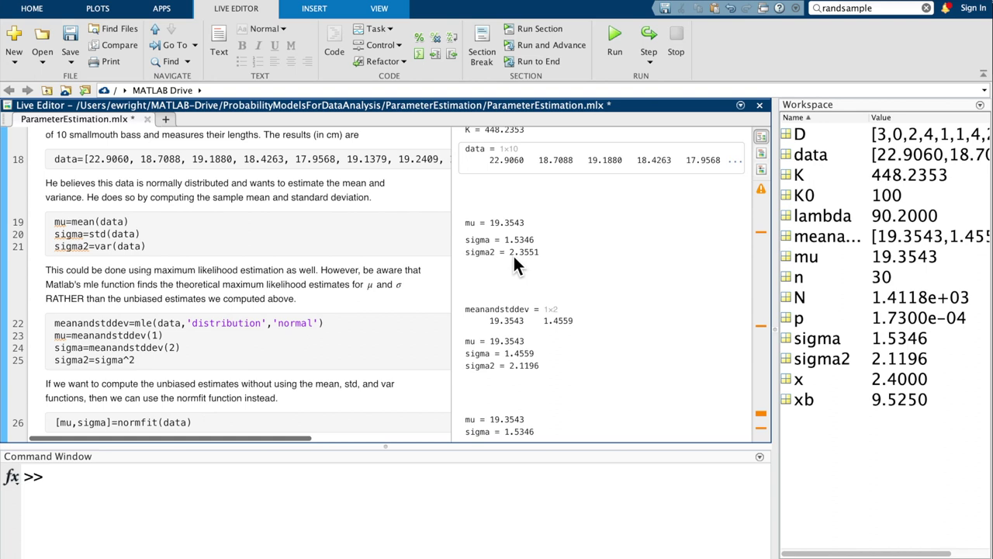
scroll(475, 349, up, 1)
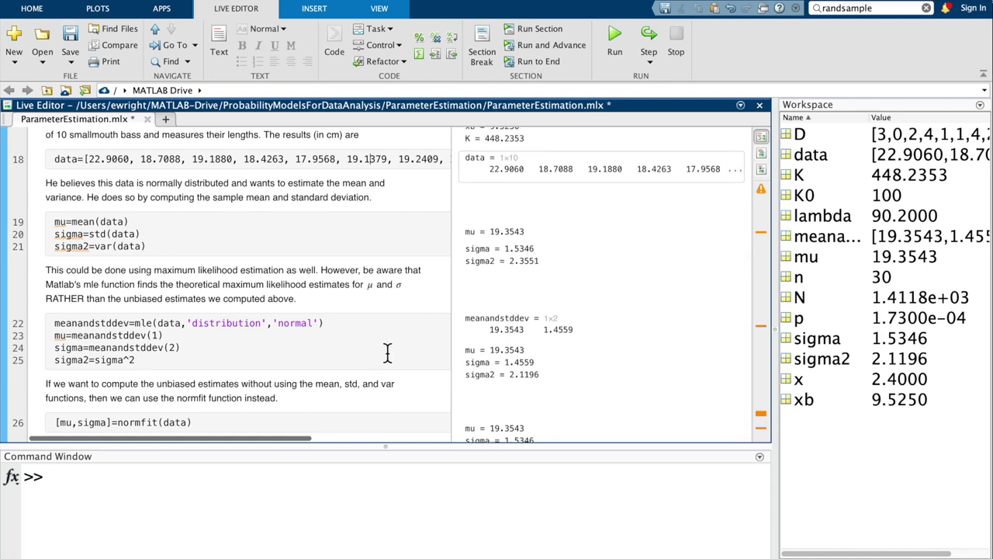